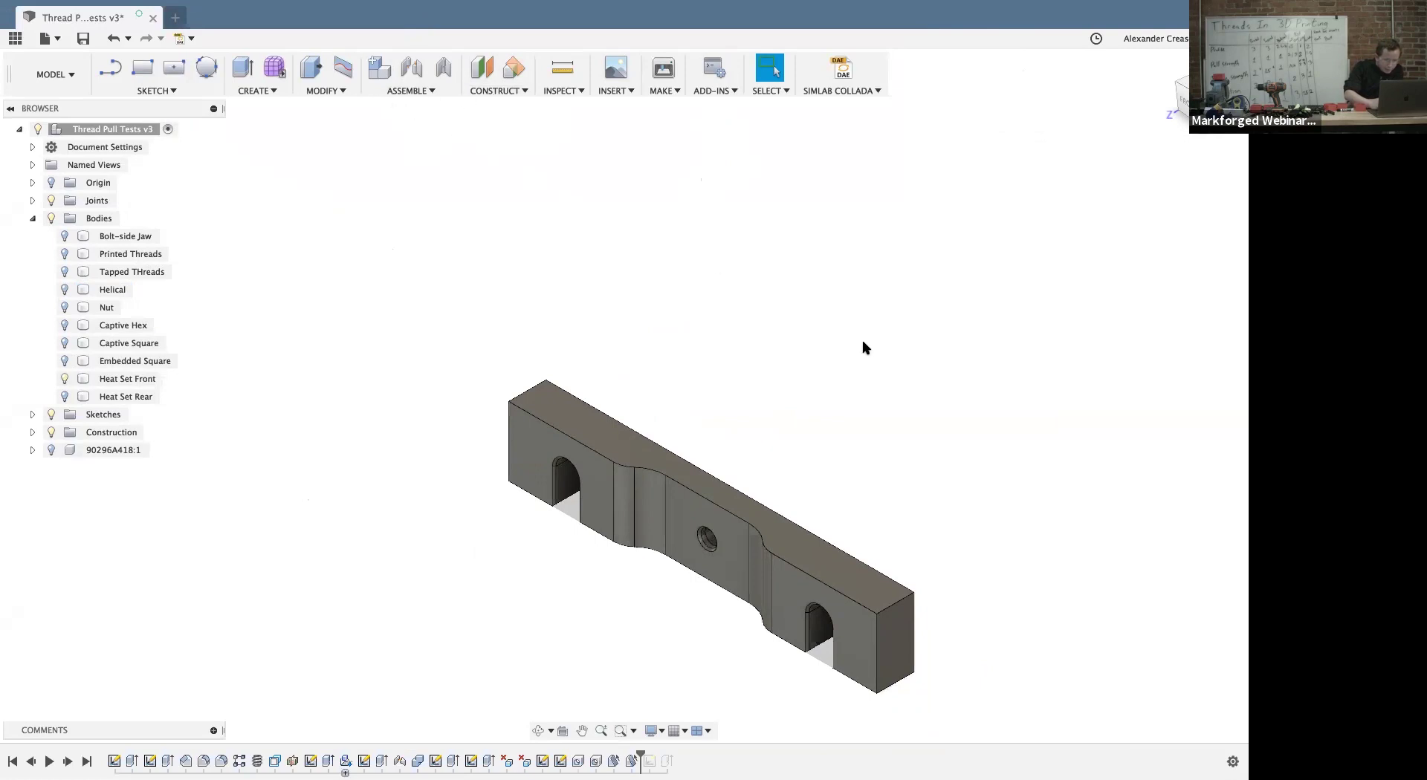
# Step: Examine the Heat Set Front body from the side of its central hole, focusing on the stepped bore
pyautogui.moveTo(625, 395)
pyautogui.mouseDown()
pyautogui.moveTo(673, 417)
pyautogui.moveTo(905, 110)
pyautogui.mouseUp()
pyautogui.click(635, 510)
pyautogui.scroll(5, 645, 526)
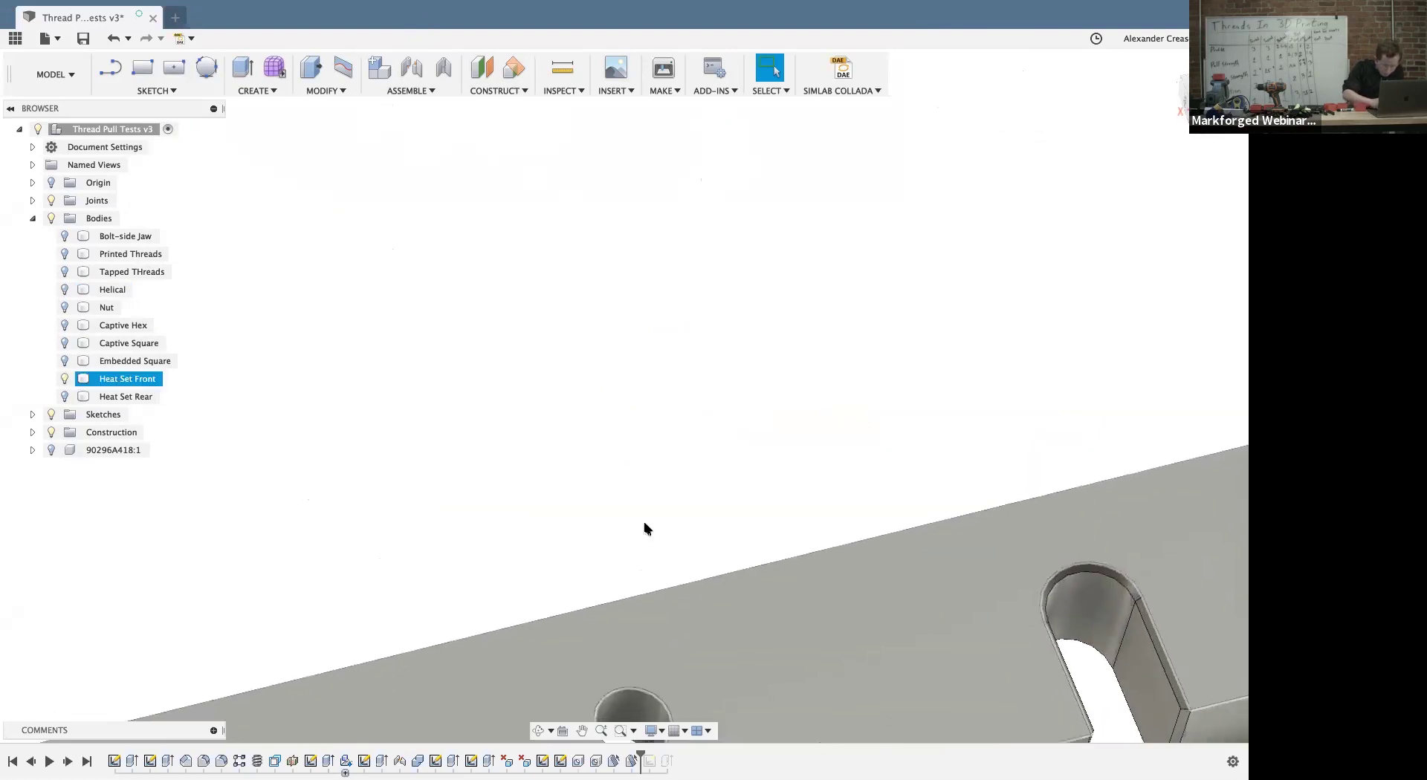
pyautogui.scroll(5, 645, 527)
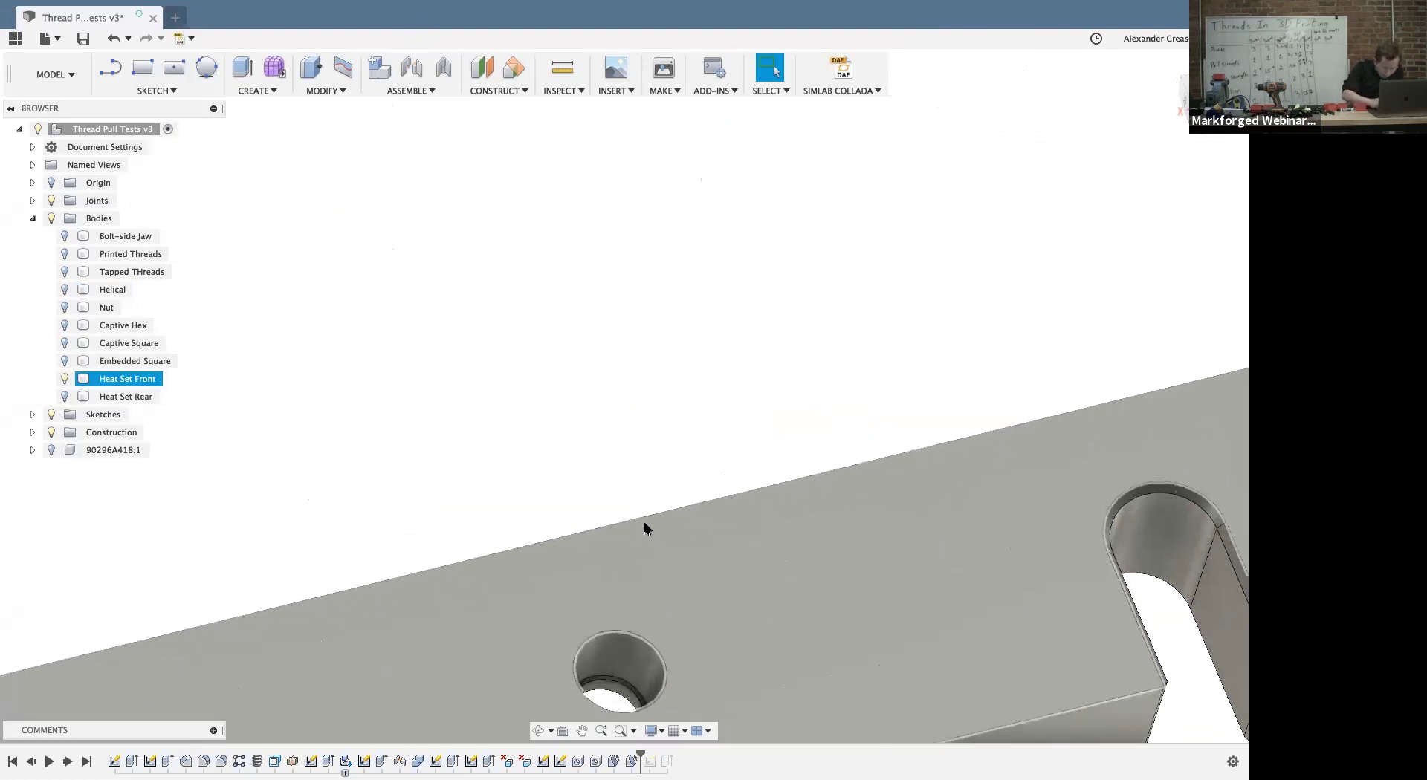
pyautogui.click(496, 351)
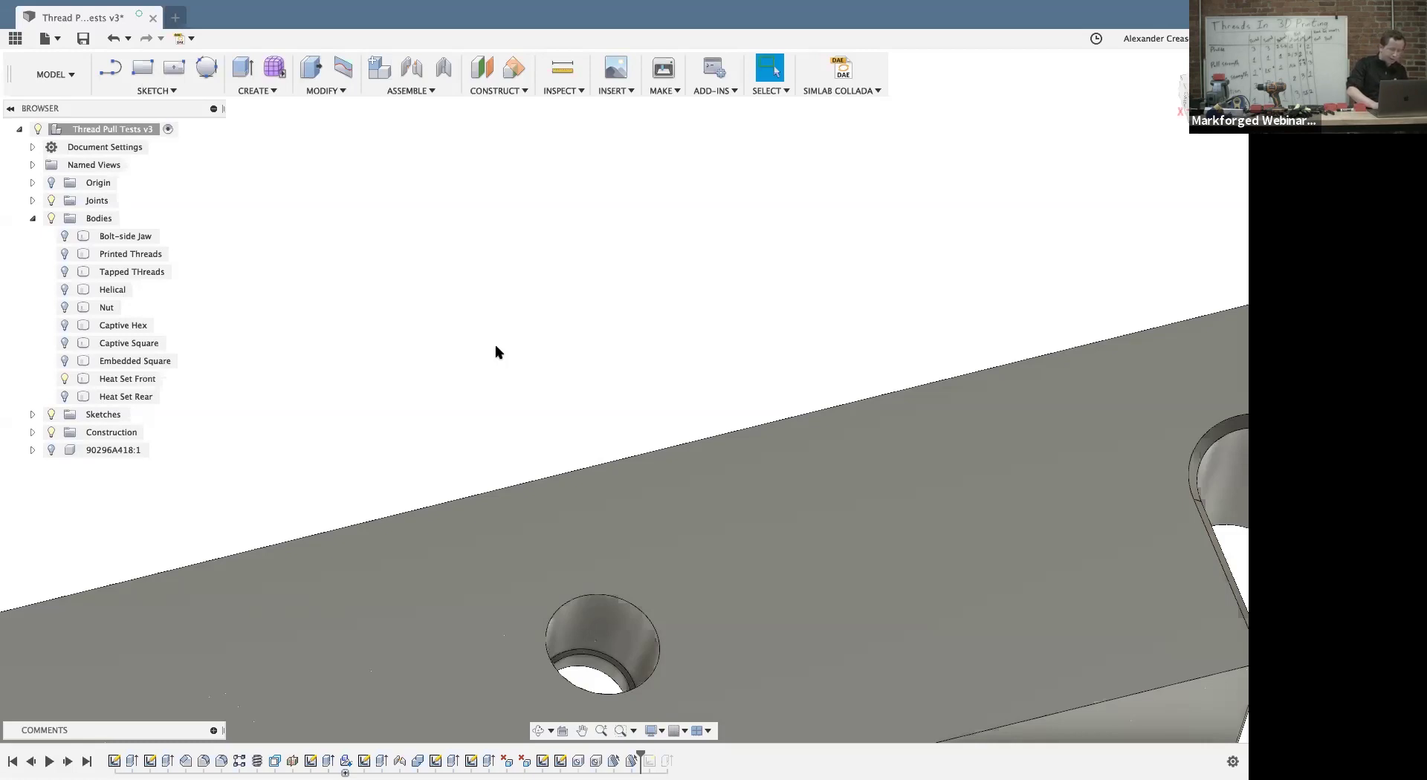
pyautogui.click(494, 628)
pyautogui.click(605, 656)
pyautogui.click(607, 636)
pyautogui.click(592, 680)
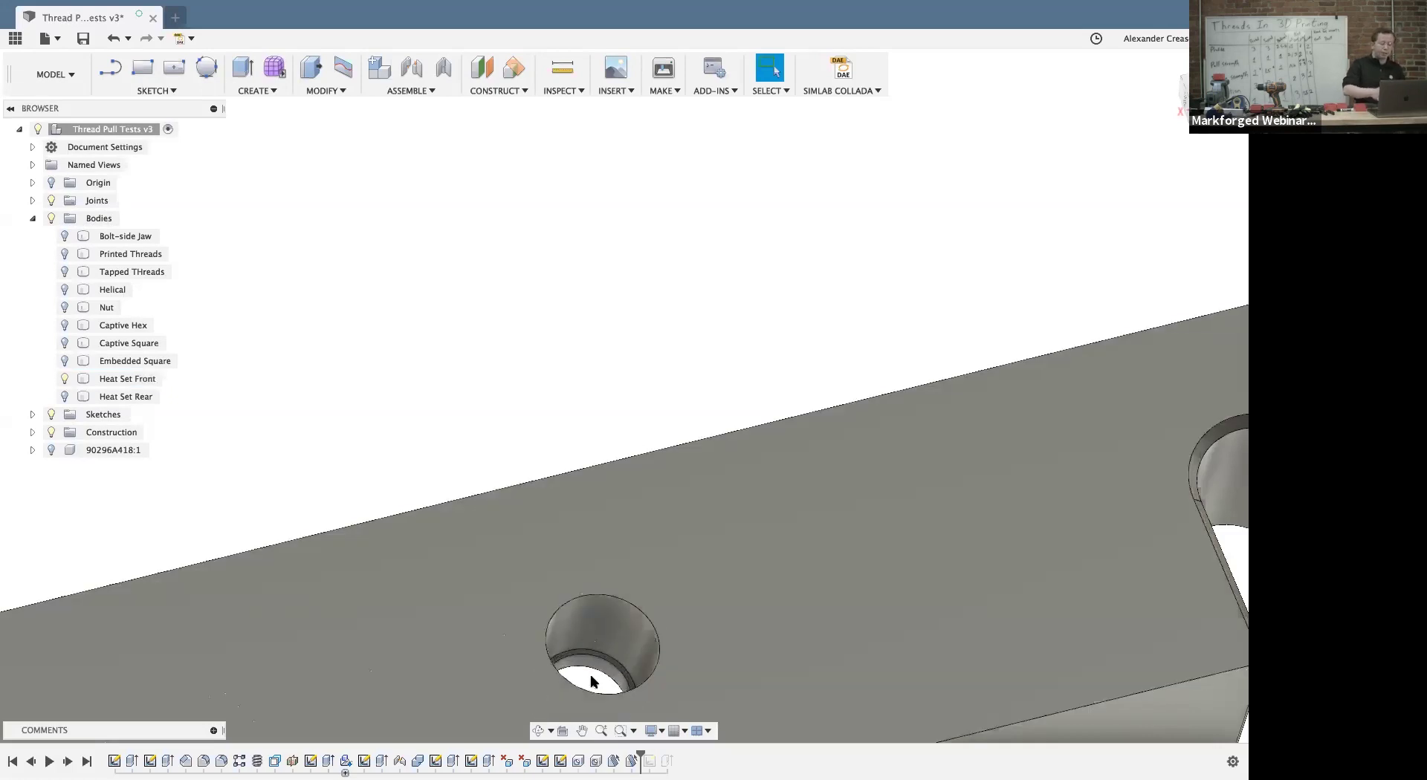
pyautogui.scroll(-5, 592, 680)
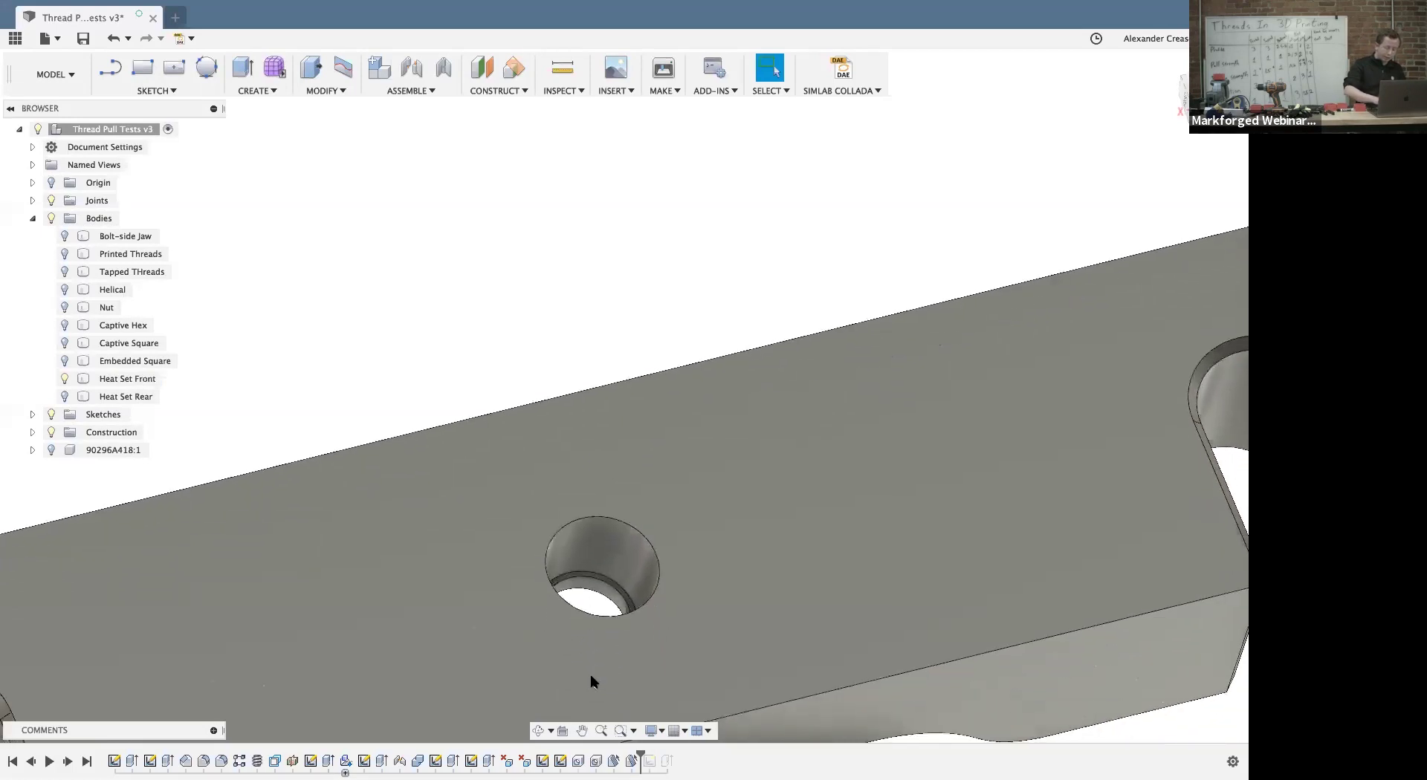
pyautogui.scroll(-1, 592, 680)
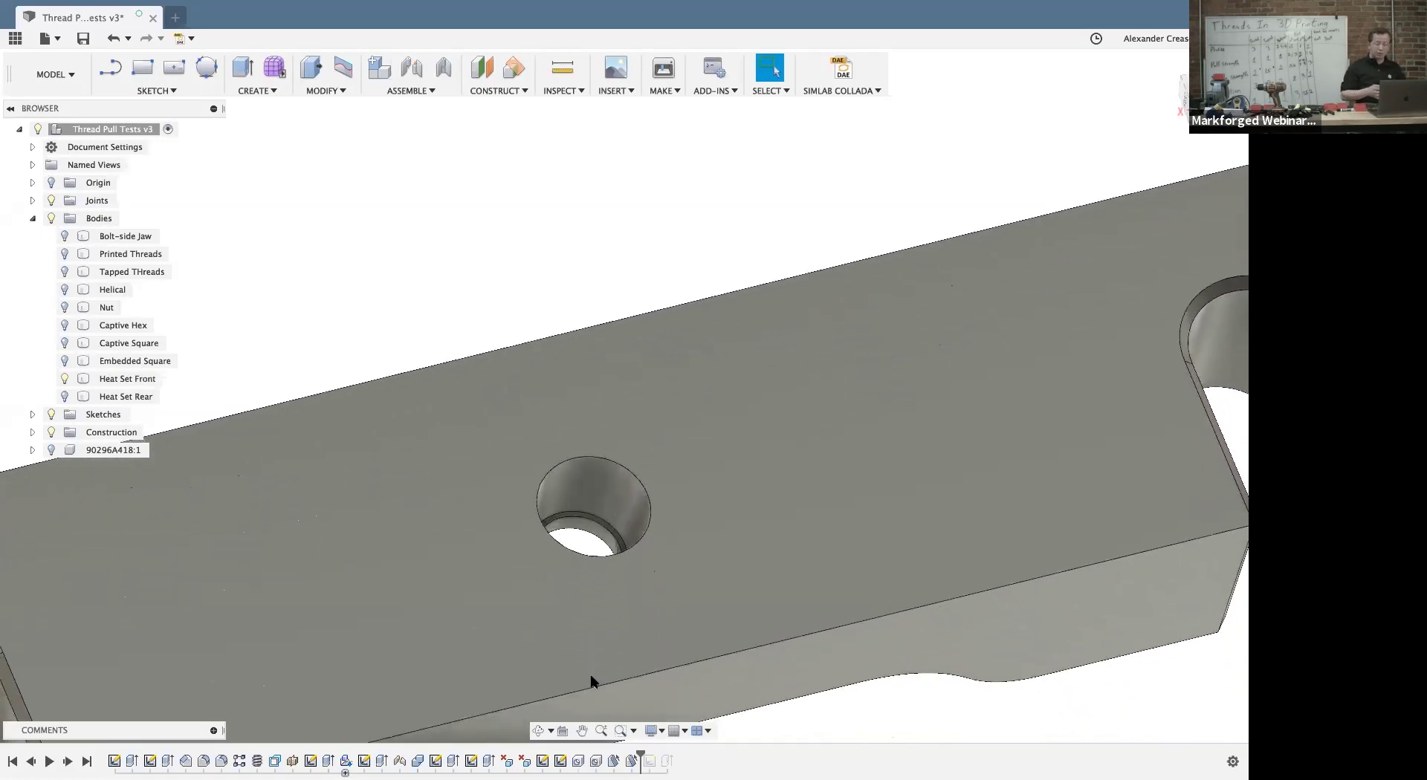
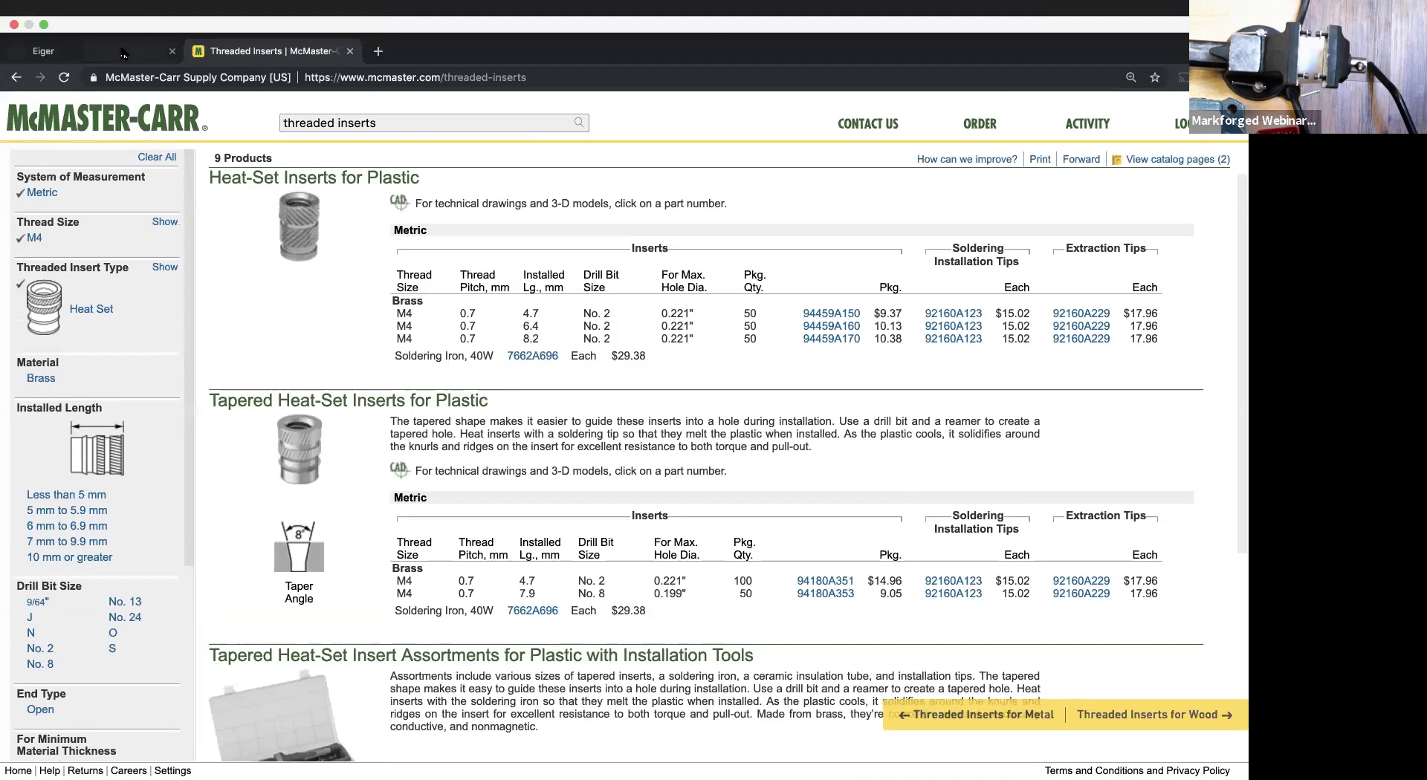
# Step: Switch to Eiger, discard the unsaved changes to the embedded square part, and open the Heat Set Rear Thread Pull part
pyautogui.click(123, 52)
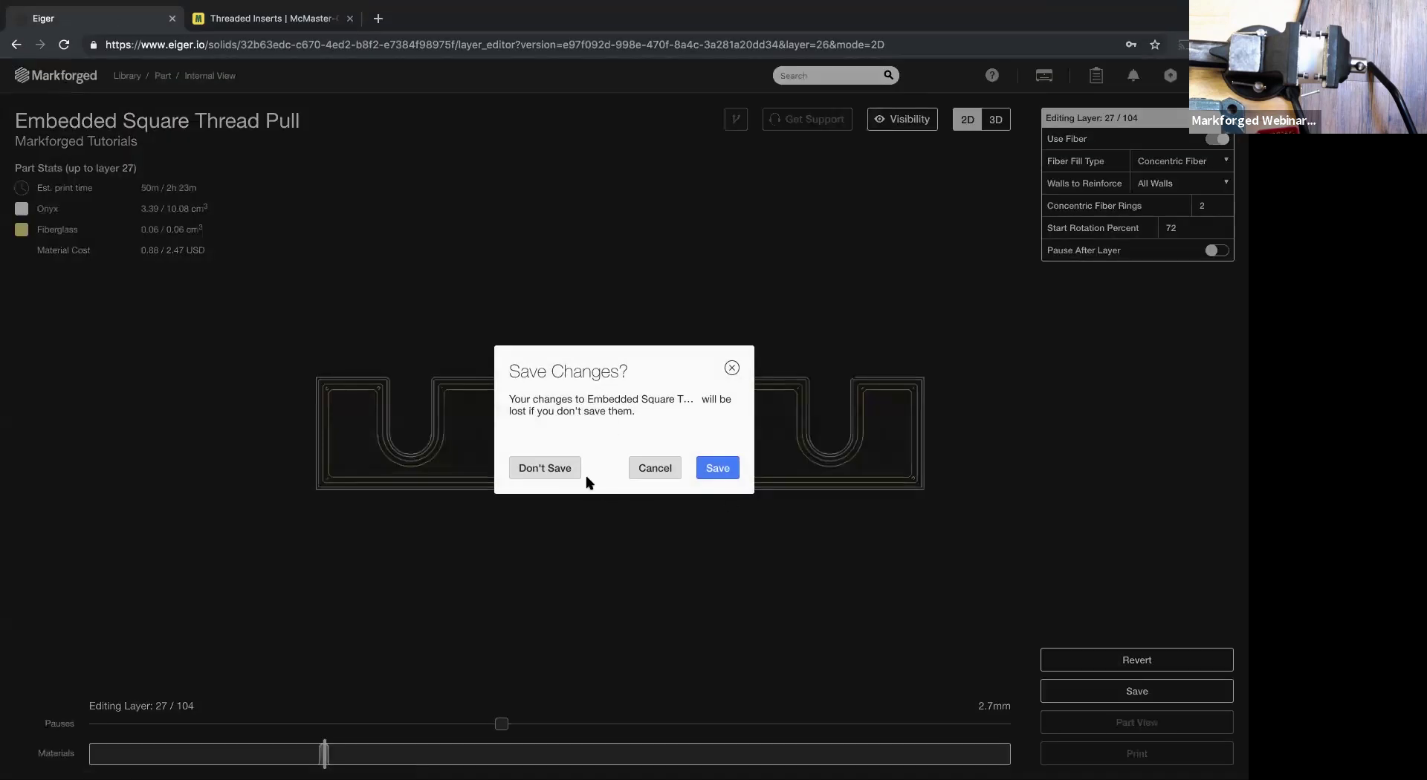
pyautogui.click(520, 468)
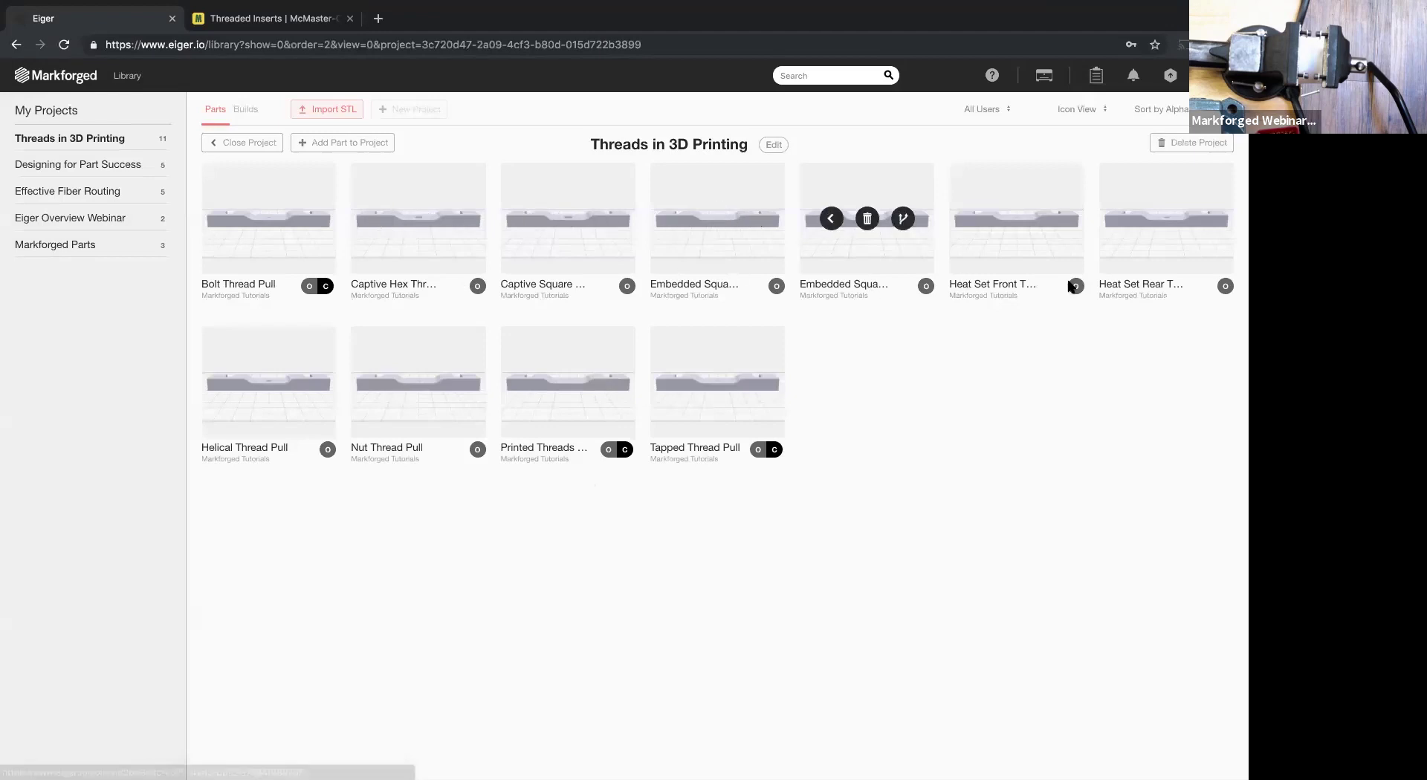
pyautogui.click(1118, 266)
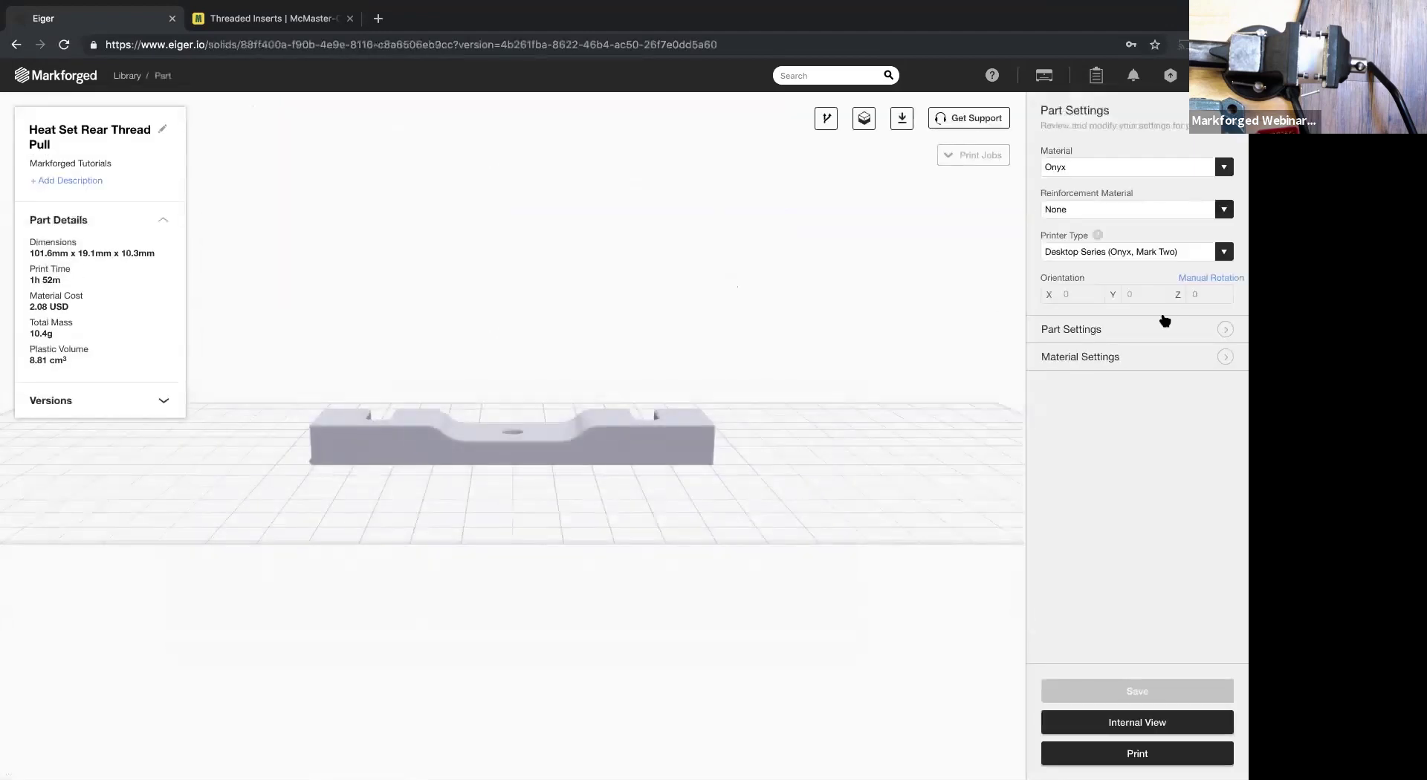
# Step: Set the part's reinforcement material to Carbon Fiber and save it
pyautogui.click(1185, 212)
pyautogui.click(1170, 233)
pyautogui.click(1137, 699)
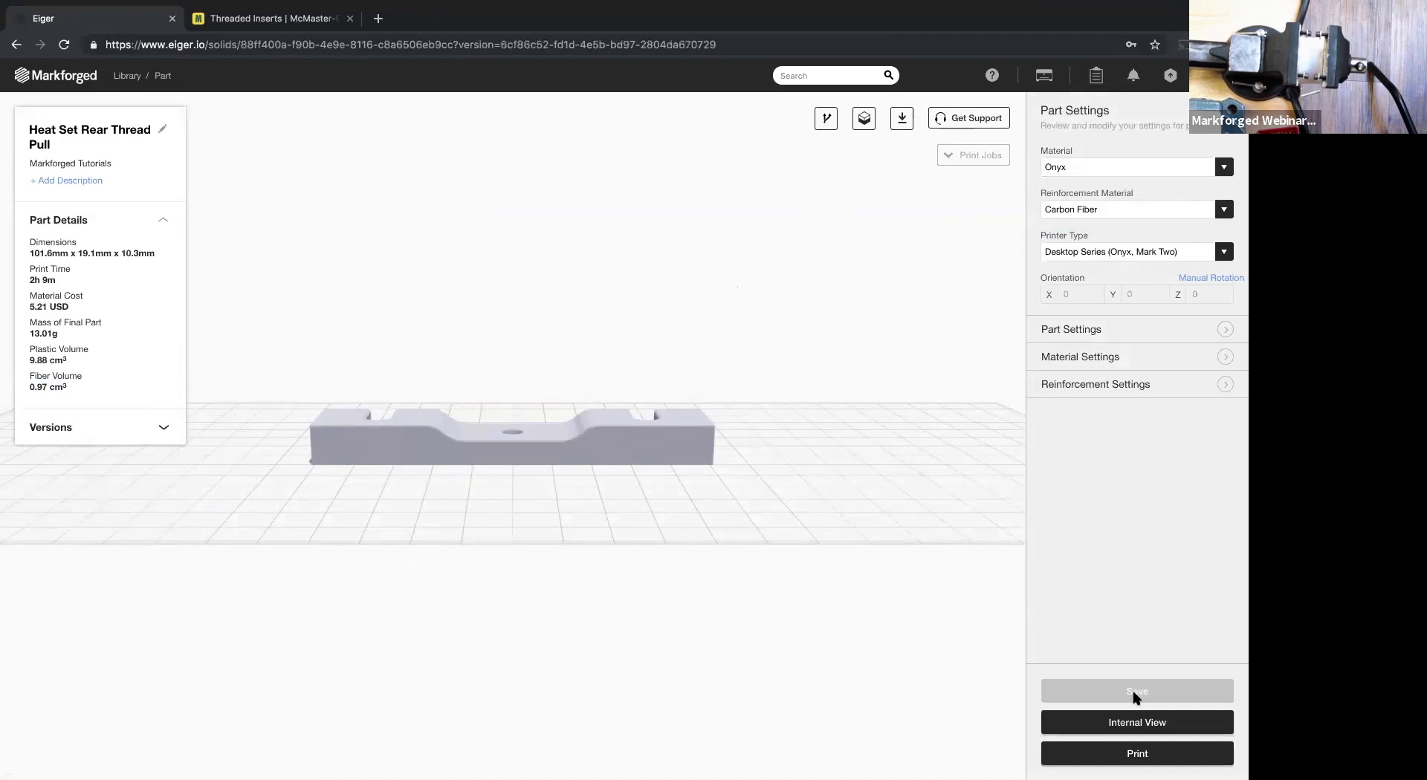
# Step: Set the reinforcement to 68 total fiber layers with Concentric Fiber fill, and save the part
pyautogui.click(1151, 394)
pyautogui.click(1219, 454)
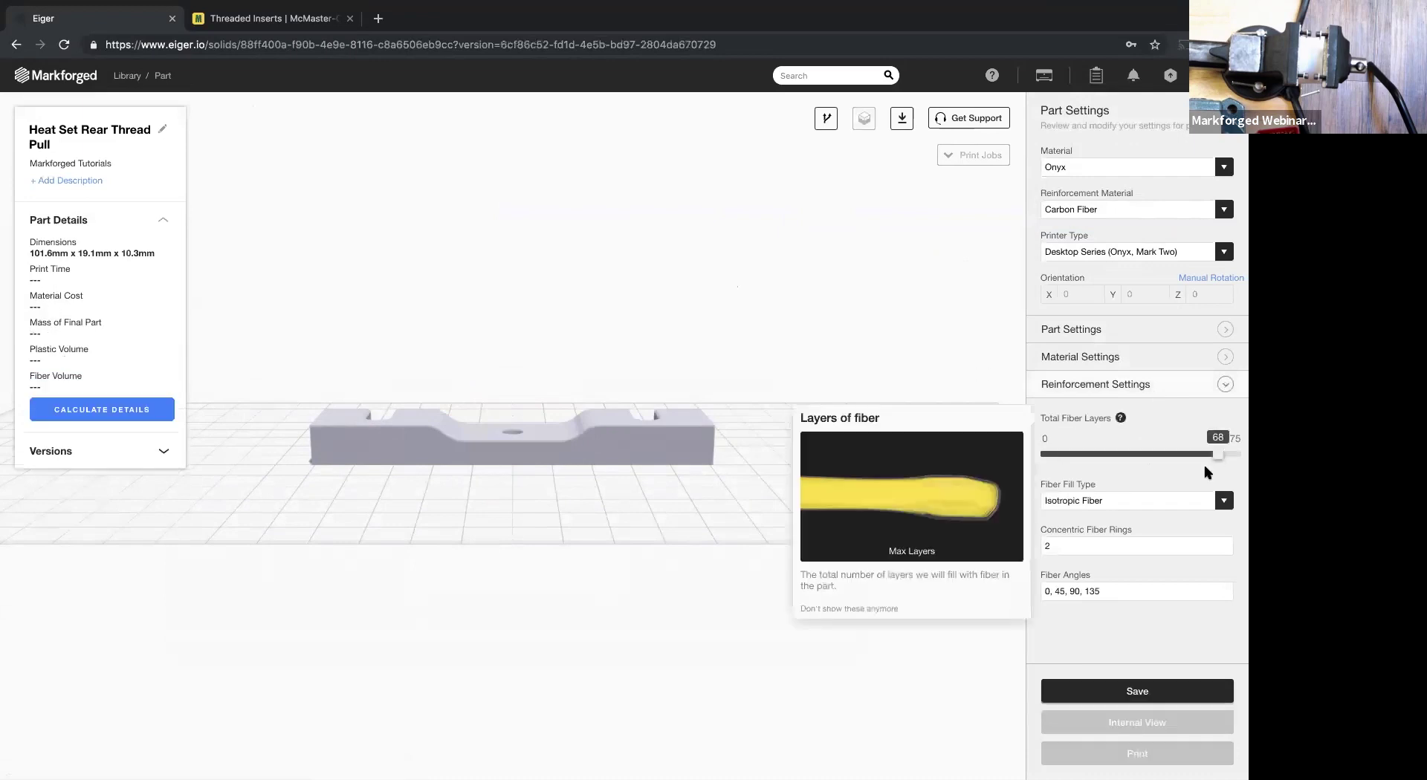
pyautogui.click(1198, 500)
pyautogui.click(1189, 483)
pyautogui.click(1144, 692)
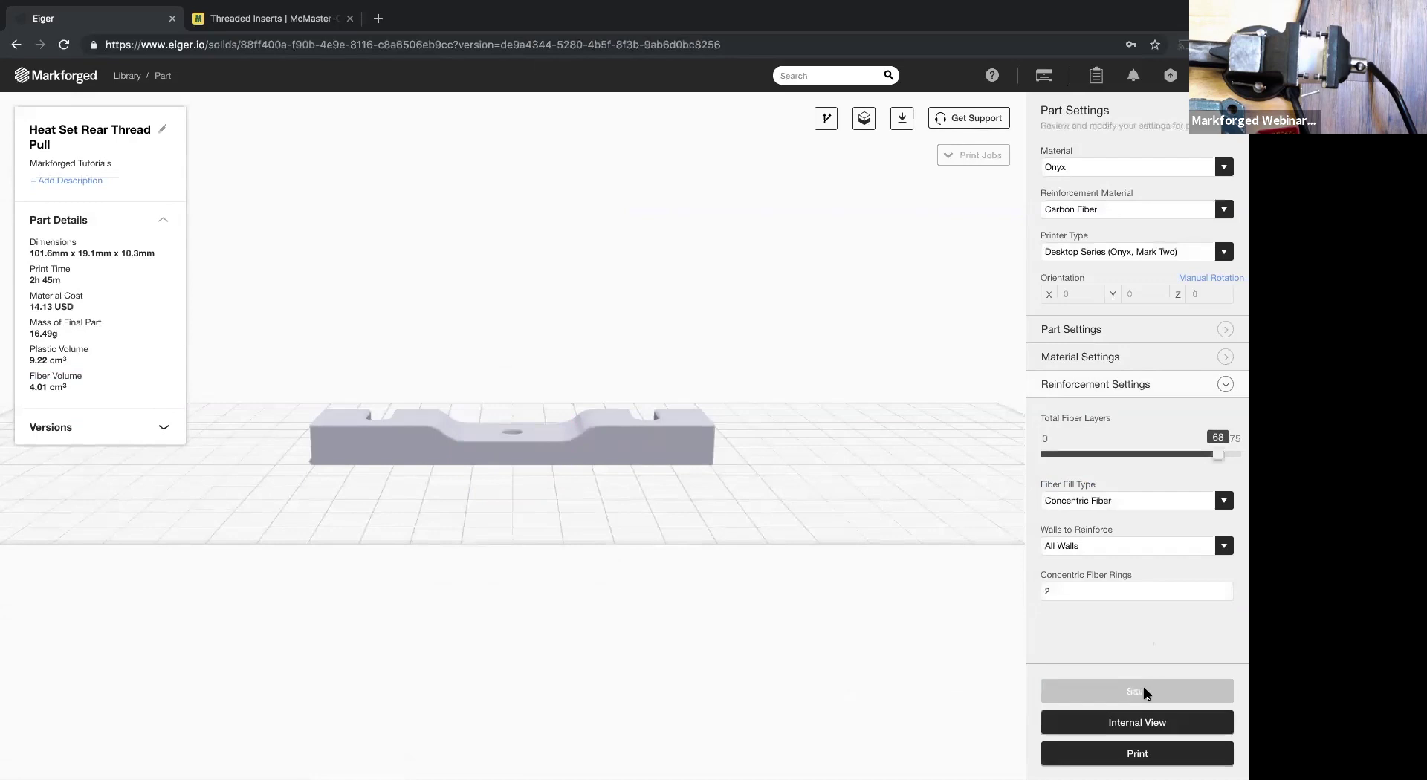
# Step: Open the part's internal view in 2D and examine the fiber routing layer by layer up to layer 52
pyautogui.click(1143, 721)
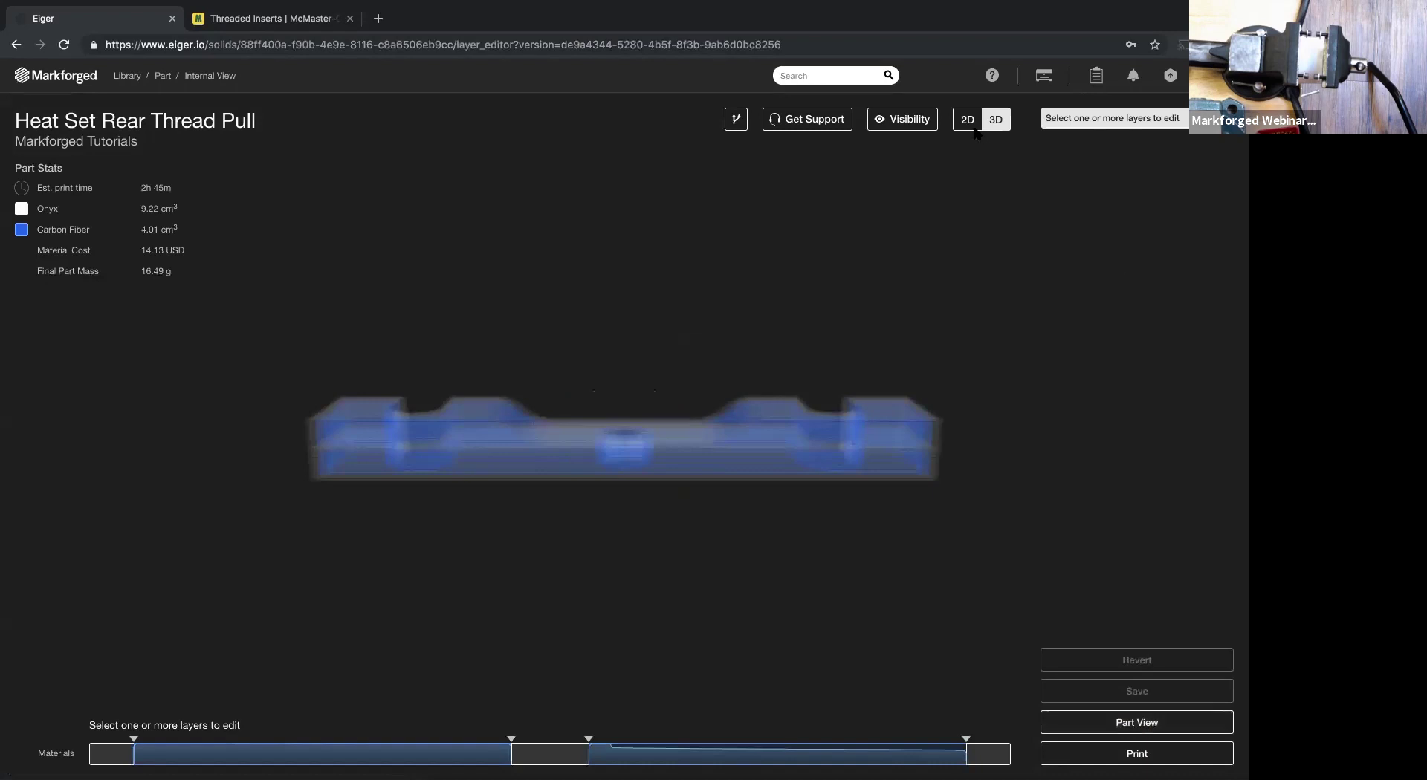
pyautogui.click(970, 125)
pyautogui.press('Up')
pyautogui.press('Up')
pyautogui.press('Up')
pyautogui.press('Up')
pyautogui.press('Up')
pyautogui.press('Up')
pyautogui.press('Up')
pyautogui.press('Up')
pyautogui.press('Up')
pyautogui.press('Up')
pyautogui.press('Up')
pyautogui.press('Up')
pyautogui.press('Up')
pyautogui.press('Up')
pyautogui.press('Up')
pyautogui.press('Up')
pyautogui.press('Up')
pyautogui.press('Up')
pyautogui.press('Up')
pyautogui.press('Up')
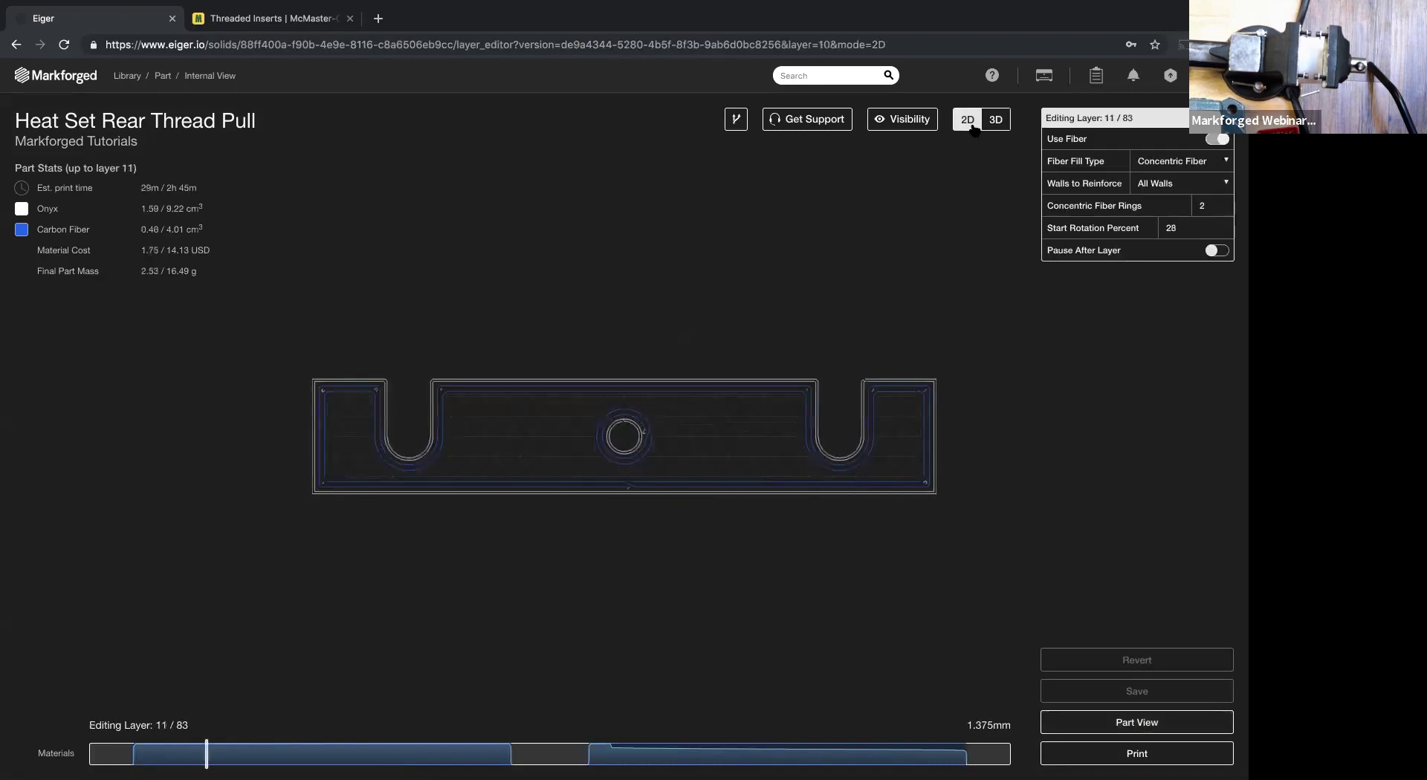
pyautogui.press('Up')
pyautogui.press('Up')
pyautogui.press('Up')
pyautogui.press('Up')
pyautogui.press('Up')
pyautogui.press('Up')
pyautogui.press('Up')
pyautogui.press('Up')
pyautogui.press('Up')
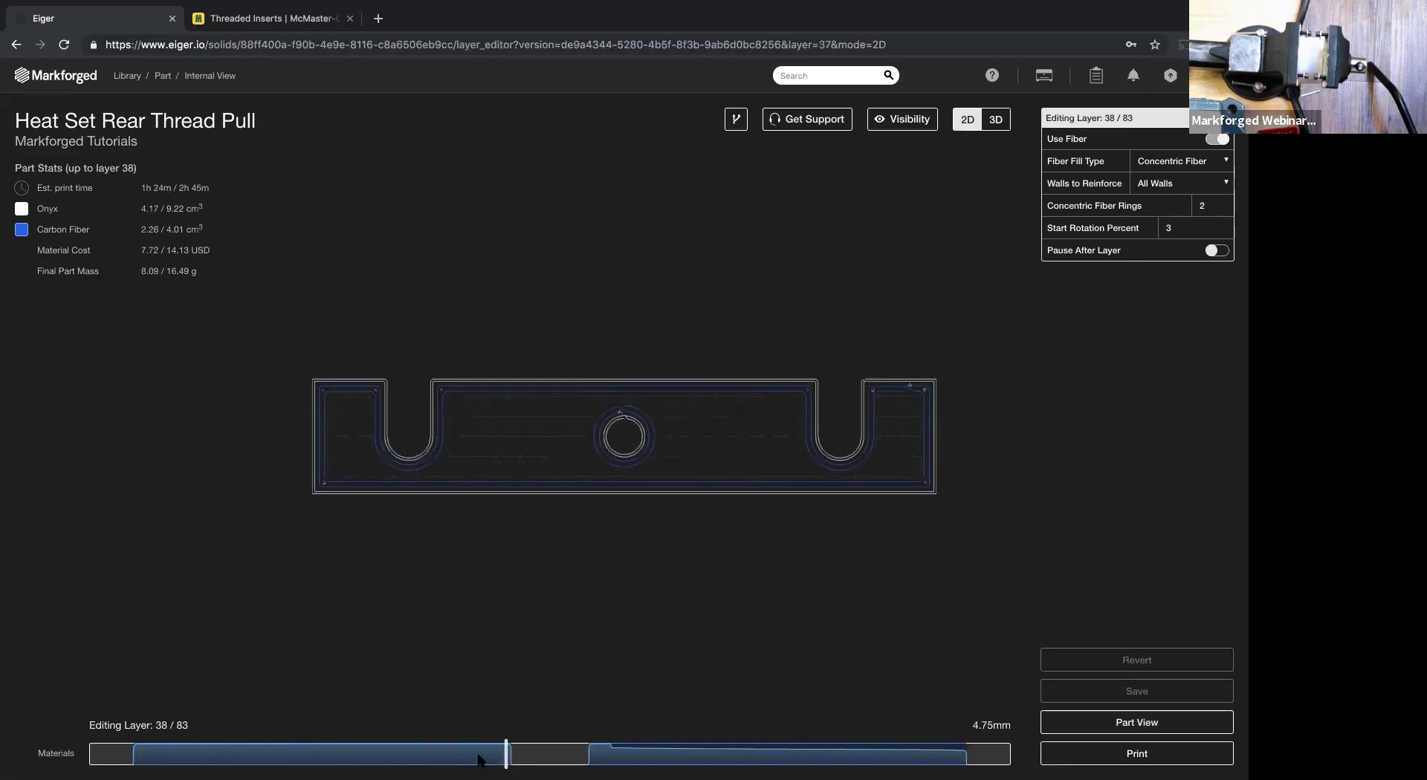
pyautogui.press('Up')
pyautogui.press('Up')
pyautogui.press('Up')
pyautogui.press('Up')
pyautogui.press('Up')
pyautogui.press('Up')
pyautogui.press('Up')
pyautogui.press('Up')
pyautogui.press('Up')
pyautogui.press('Up')
pyautogui.press('Up')
pyautogui.press('Up')
pyautogui.press('Up')
pyautogui.press('Up')
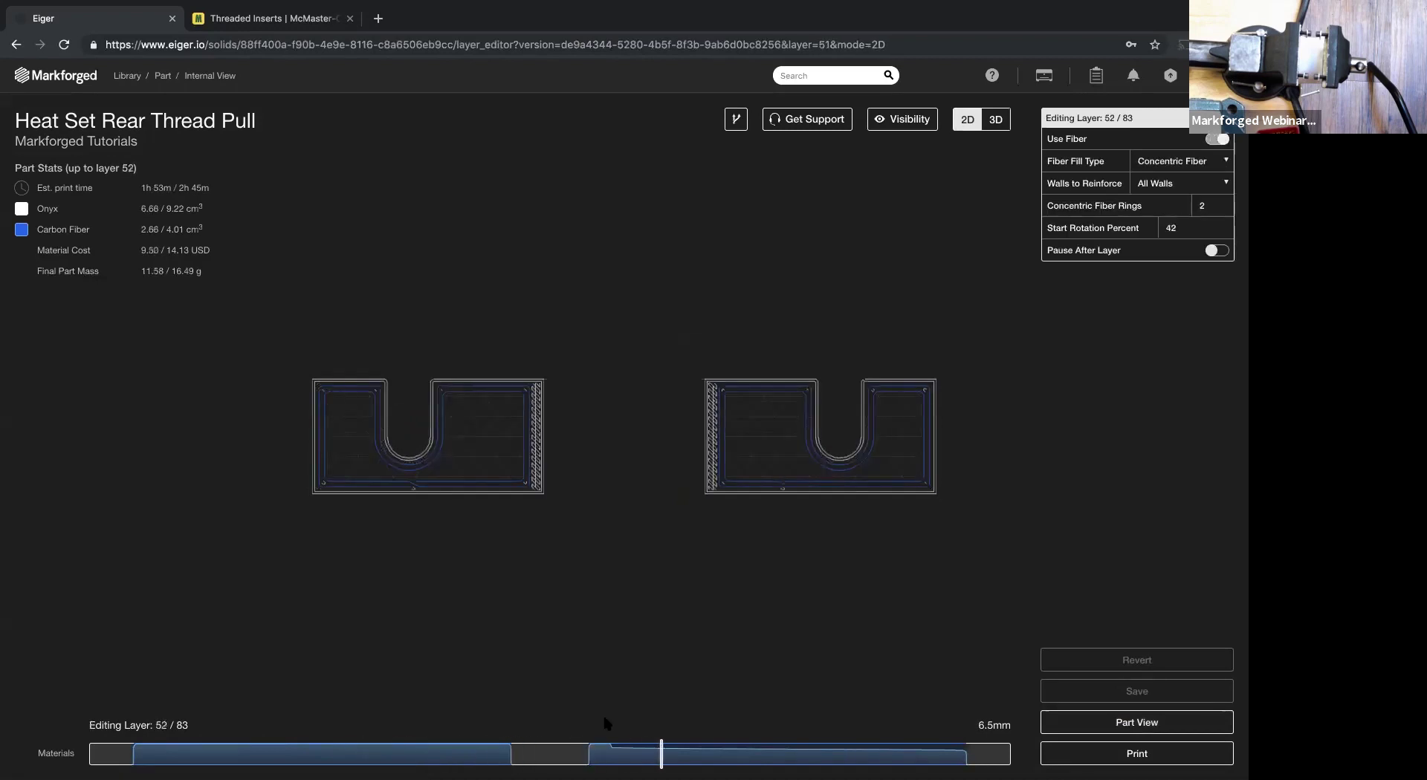
# Step: Go back down through the layers to layer 36 to inspect the fiber-free gap around the hole
pyautogui.press('Down')
pyautogui.press('Down')
pyautogui.press('Down')
pyautogui.press('Down')
pyautogui.press('Down')
pyautogui.press('Down')
pyautogui.press('Down')
pyautogui.press('Down')
pyautogui.press('Down')
pyautogui.press('Down')
pyautogui.press('Down')
pyautogui.press('Down')
pyautogui.press('Down')
pyautogui.press('Down')
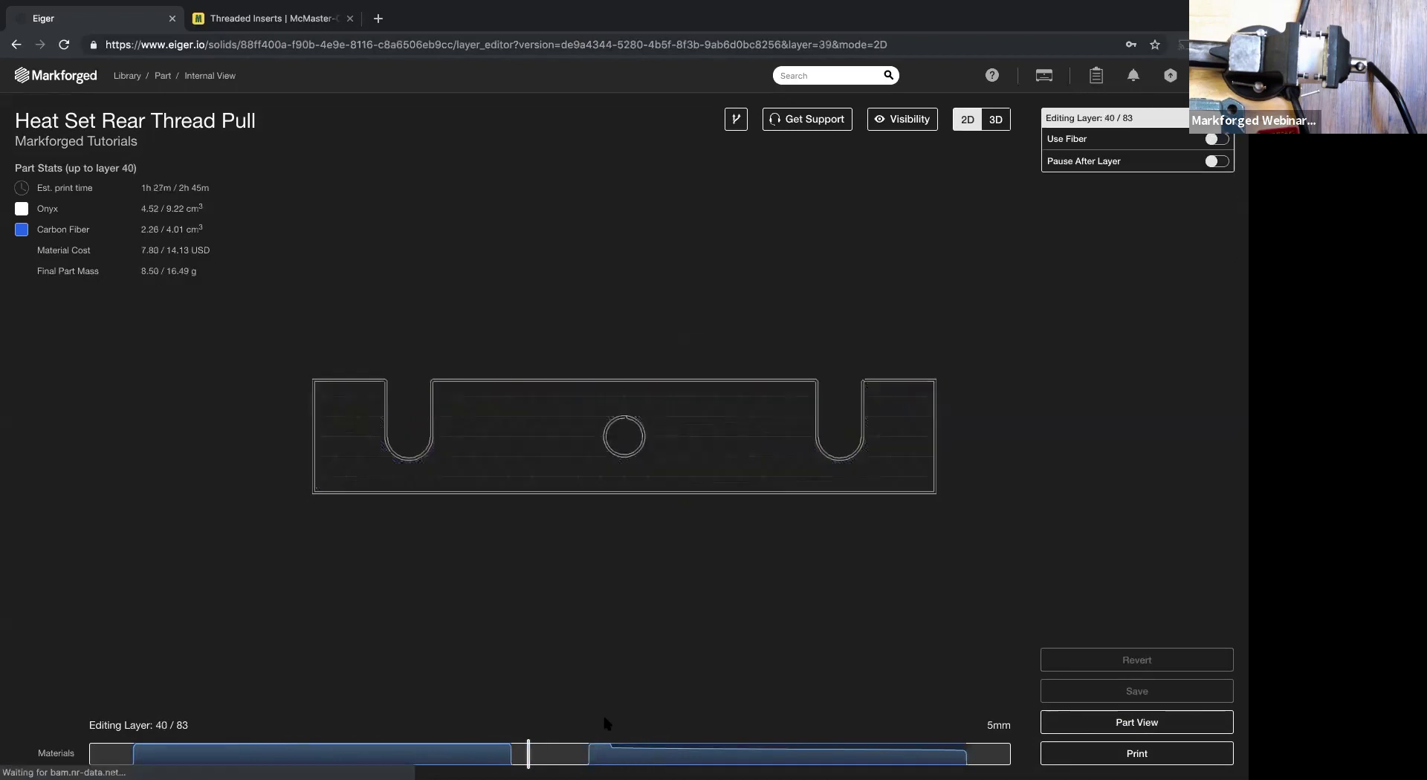
pyautogui.press('Down')
pyautogui.press('Down')
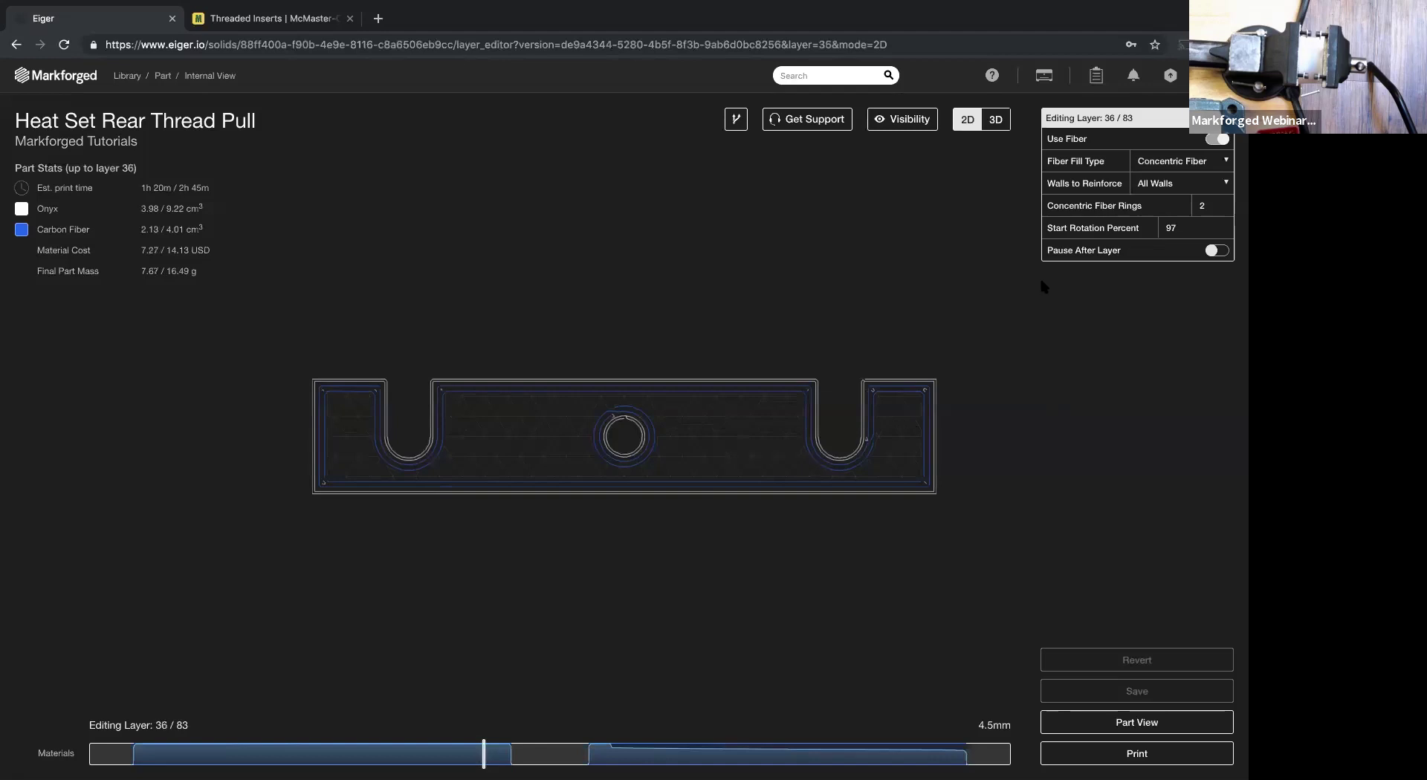
# Step: In the 3D internal view, extend the lower fiber group upward until it meets the start of the upper group
pyautogui.click(996, 119)
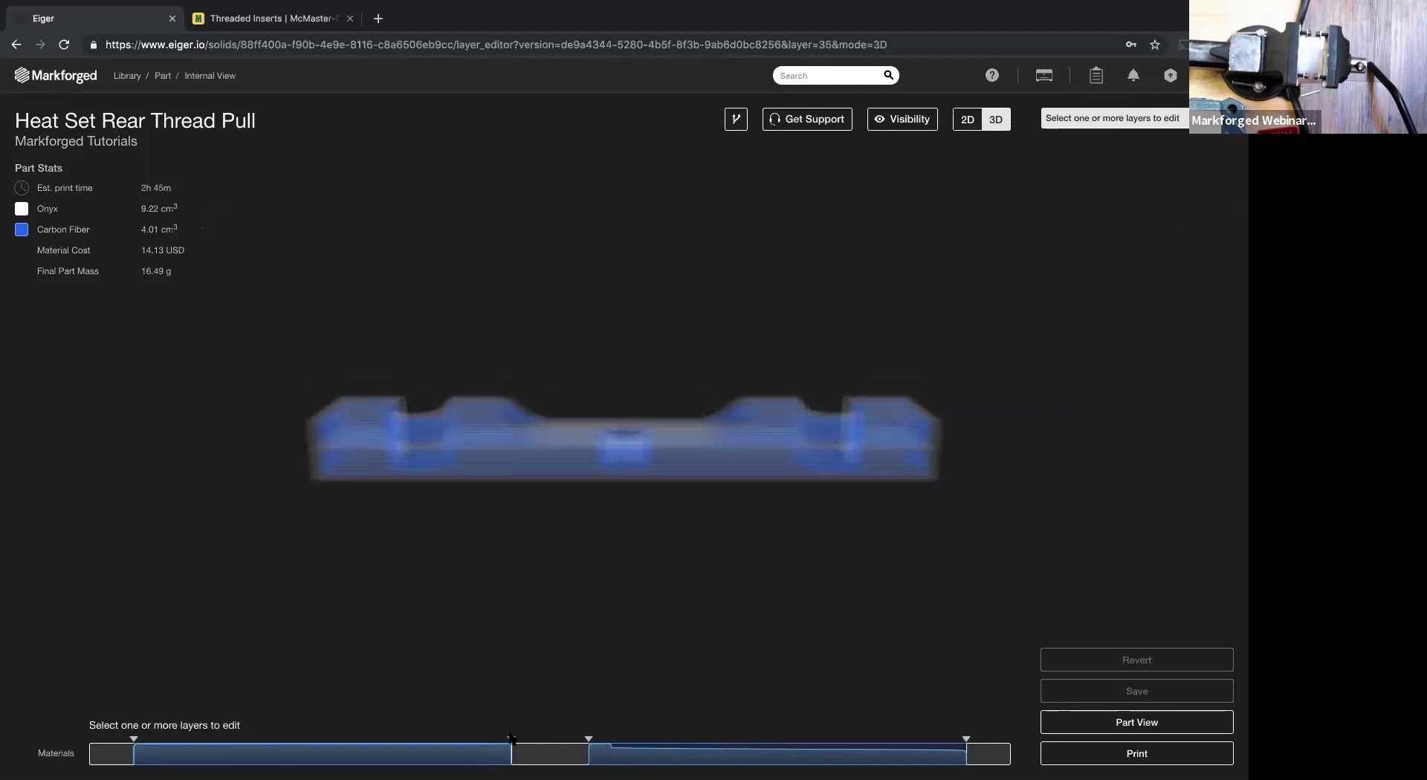
pyautogui.moveTo(511, 742); pyautogui.dragTo(588, 742)
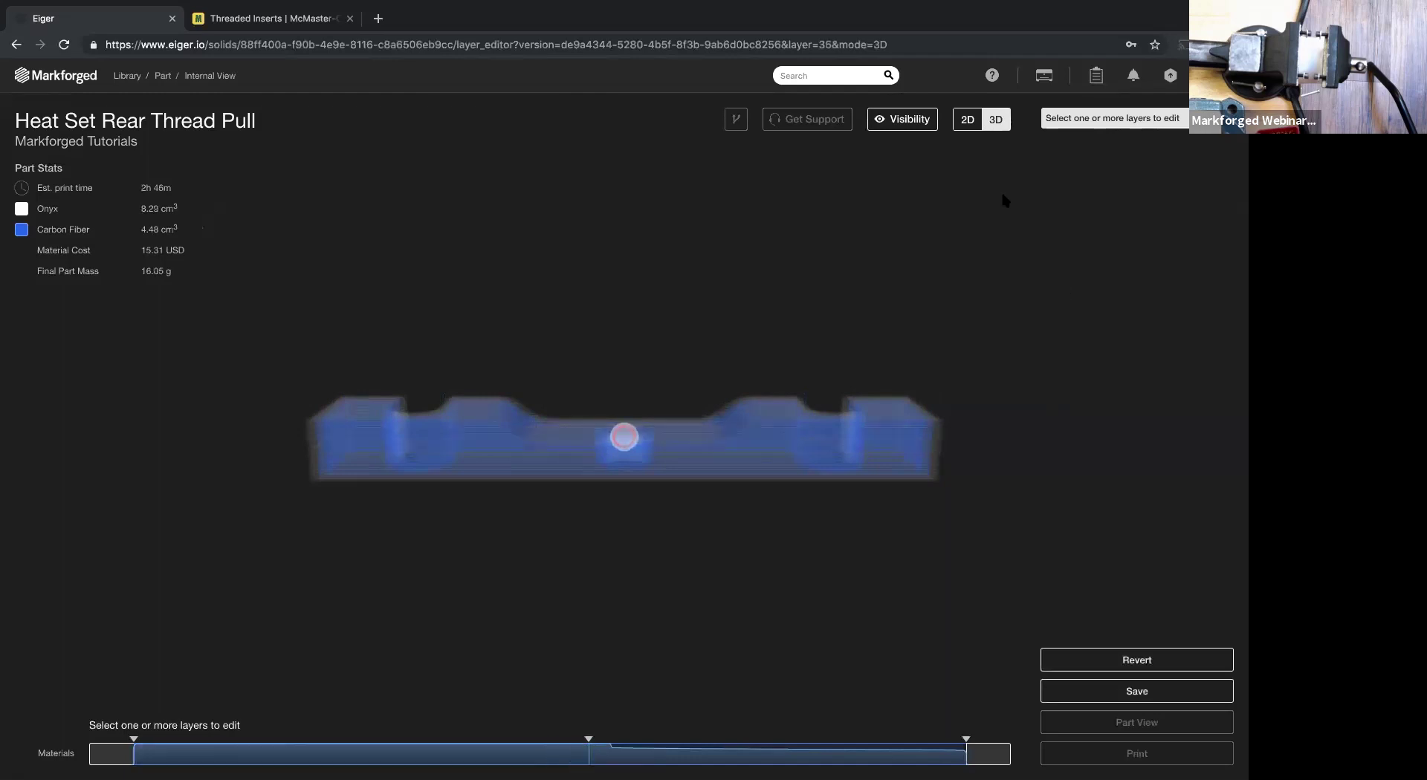
# Step: Return to the 2D view and check the fiber rings around the hole layer by layer, ending at layer 44
pyautogui.click(966, 121)
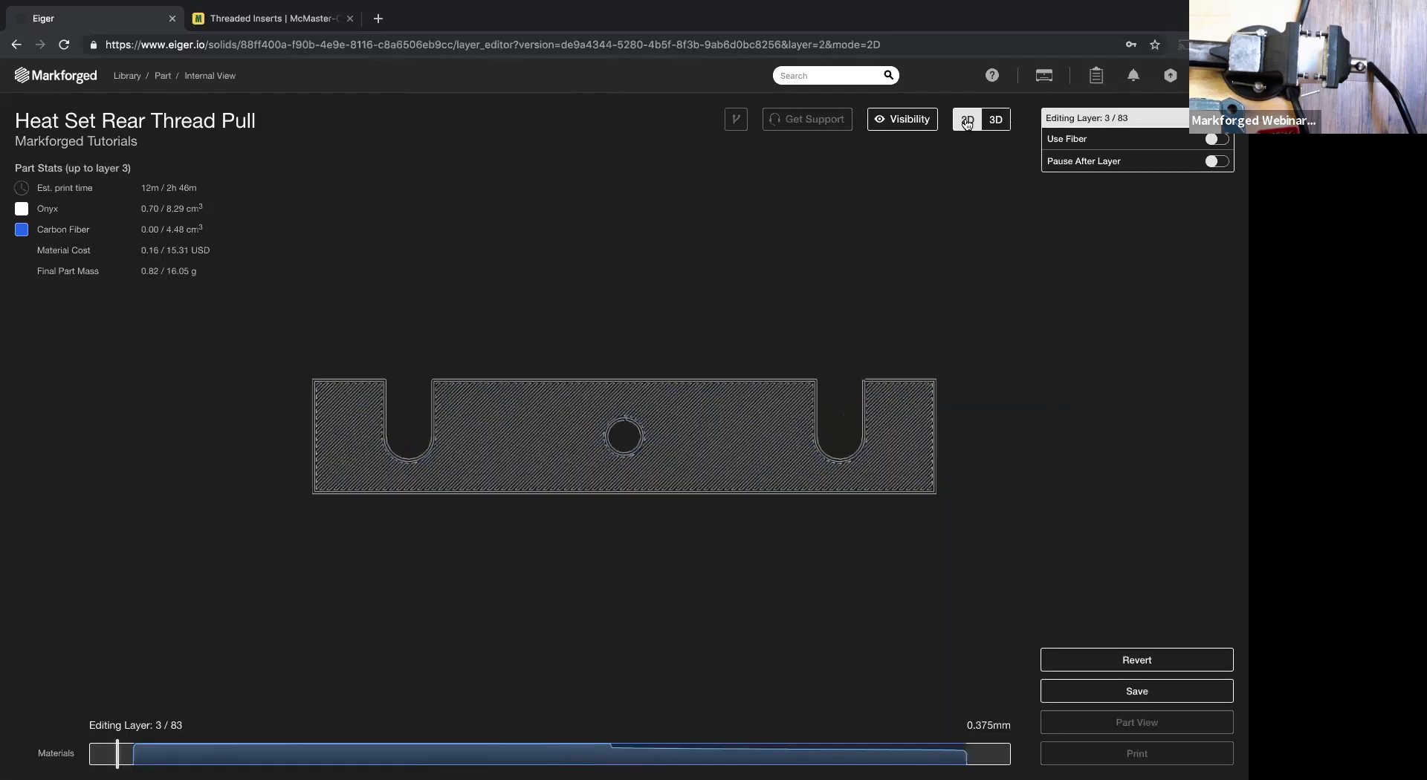
pyautogui.press('Up')
pyautogui.press('Up')
pyautogui.press('Up')
pyautogui.press('Up')
pyautogui.press('Up')
pyautogui.press('Up')
pyautogui.press('Up')
pyautogui.press('Up')
pyautogui.press('Up')
pyautogui.press('Up')
pyautogui.press('Up')
pyautogui.press('Up')
pyautogui.press('Up')
pyautogui.press('Up')
pyautogui.press('Up')
pyautogui.press('Up')
pyautogui.press('Up')
pyautogui.press('Up')
pyautogui.press('Up')
pyautogui.press('Up')
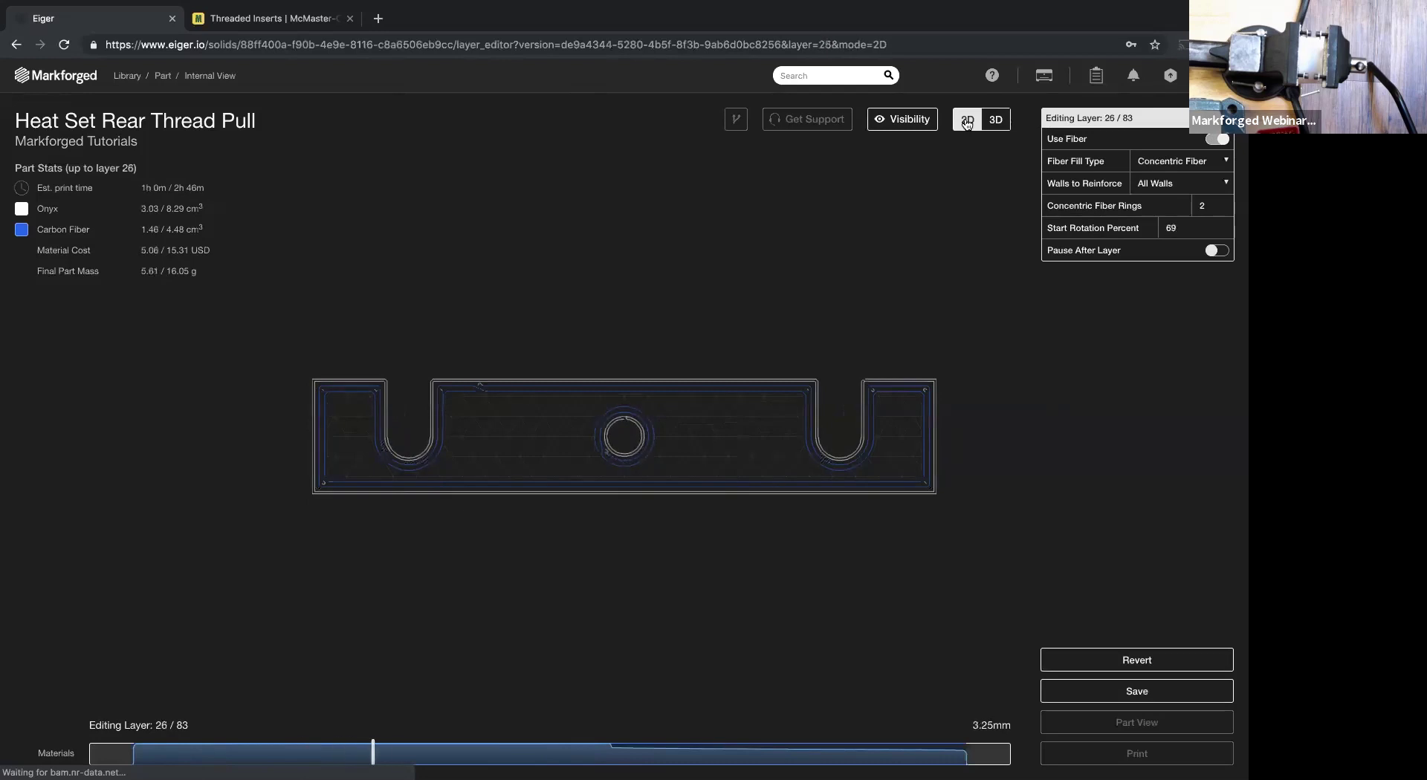
pyautogui.press('Up')
pyautogui.press('Up')
pyautogui.press('Up')
pyautogui.press('Up')
pyautogui.press('Up')
pyautogui.press('Up')
pyautogui.press('Up')
pyautogui.press('Up')
pyautogui.press('Up')
pyautogui.press('Up')
pyautogui.press('Up')
pyautogui.press('Up')
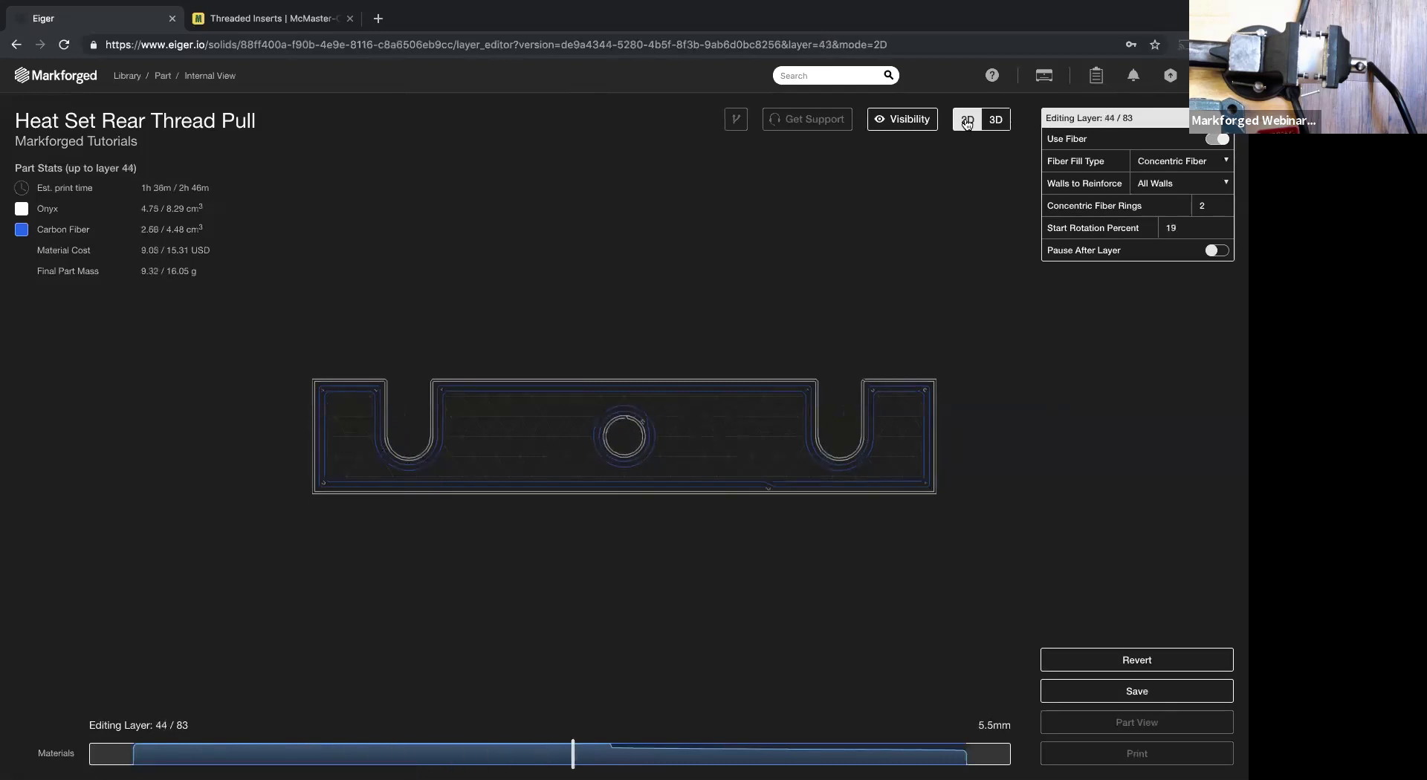
pyautogui.press('Up')
pyautogui.press('Up')
pyautogui.press('Up')
pyautogui.press('Up')
pyautogui.press('Down')
pyautogui.press('Down')
pyautogui.press('Down')
pyautogui.press('Down')
pyautogui.press('Down')
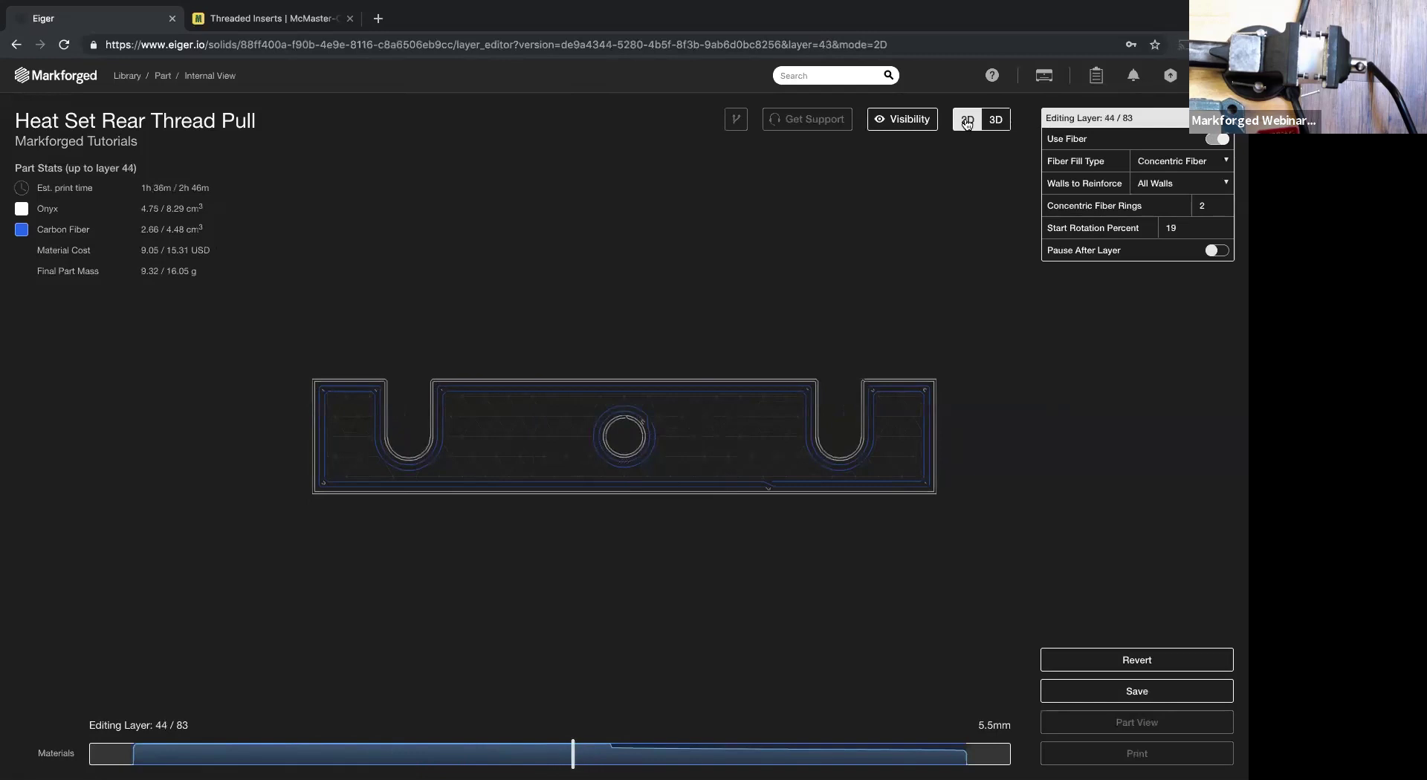